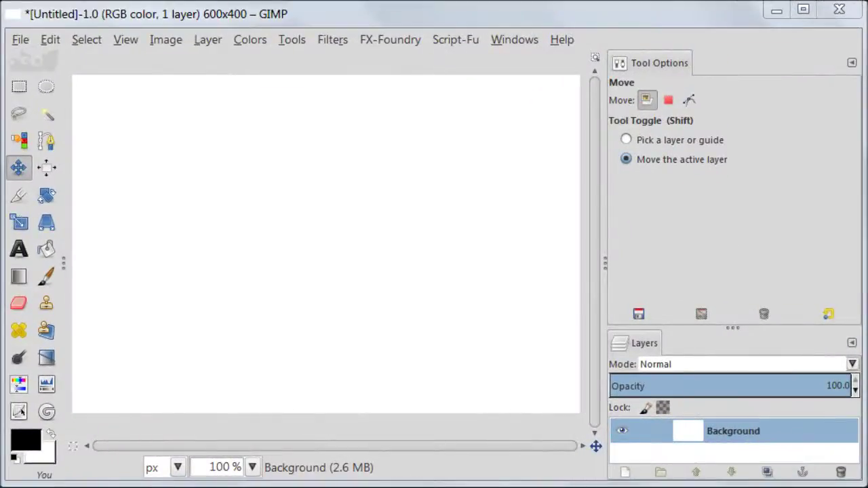
Switch to the Blend tool and create a new Untitled gradient from the Gradients dock
left_click(18, 277)
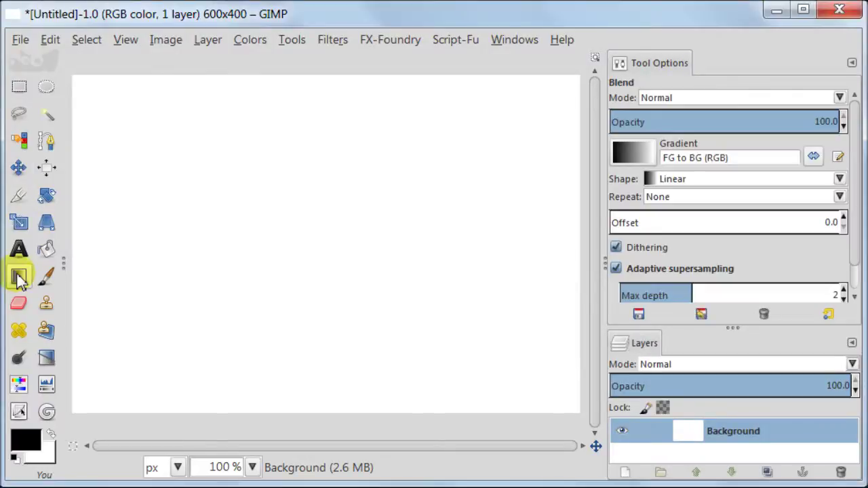
left_click(643, 156)
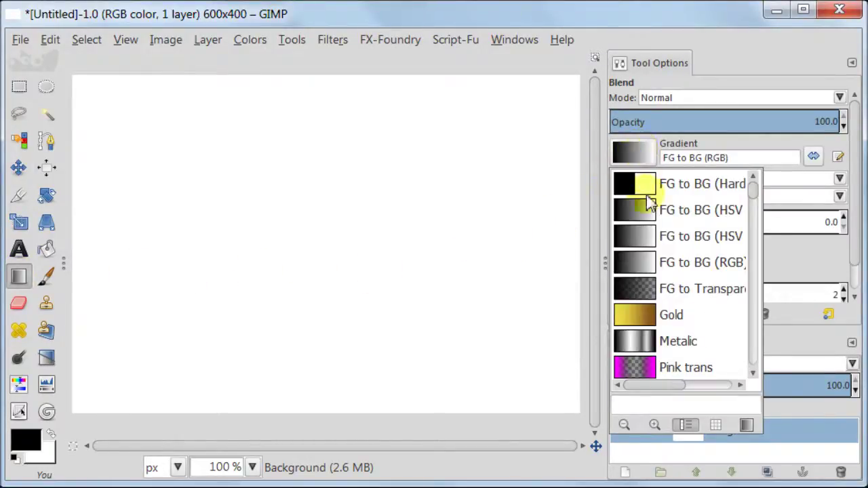
left_click(745, 426)
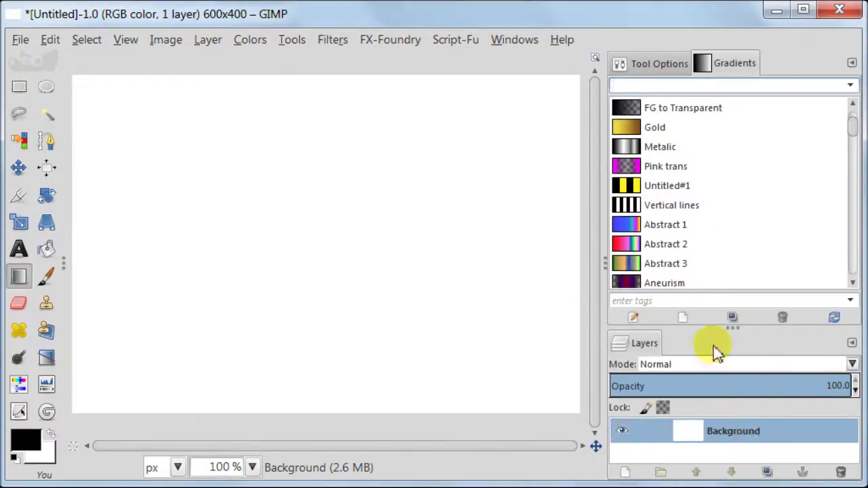
left_click(682, 319)
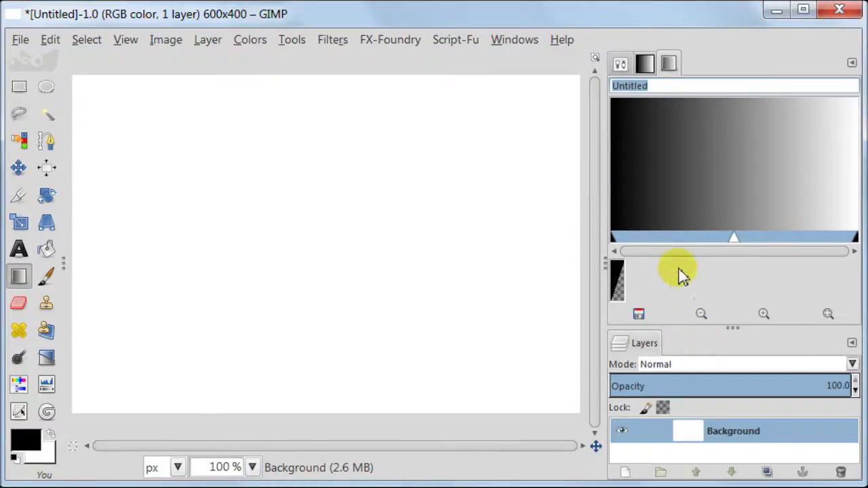
Split the gradient at its midpoint and start the left segment with pure red
right_click(632, 236)
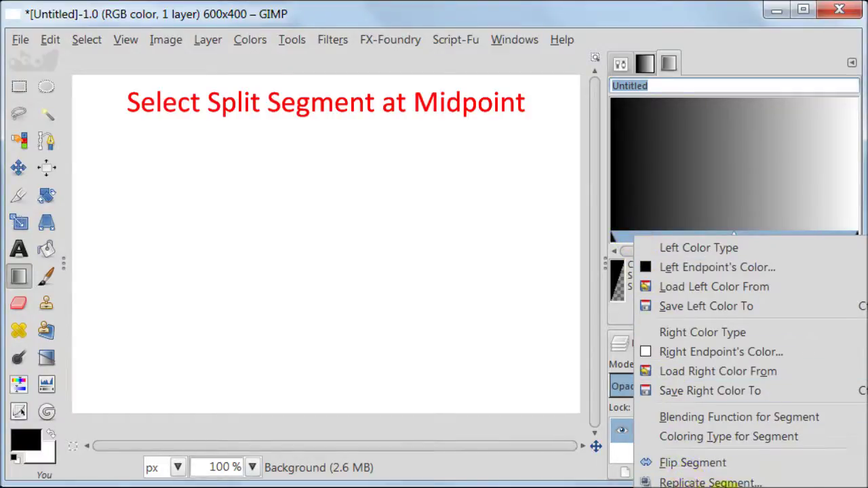
left_click(811, 483)
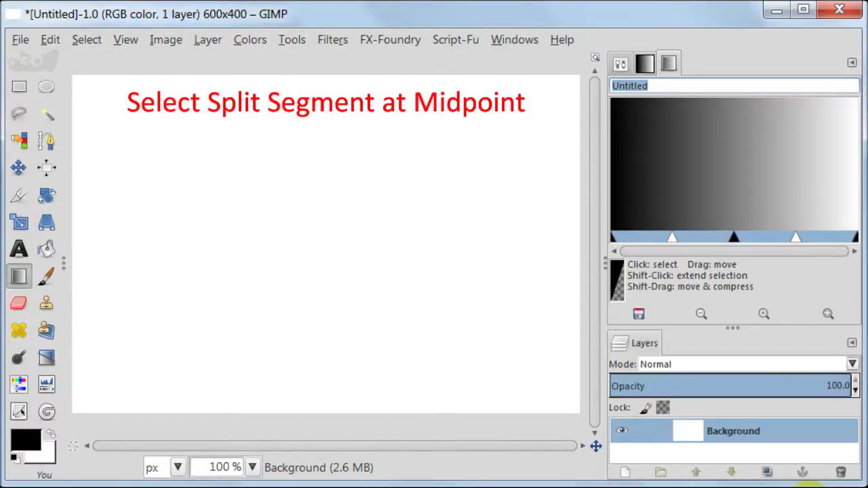
left_click(629, 237)
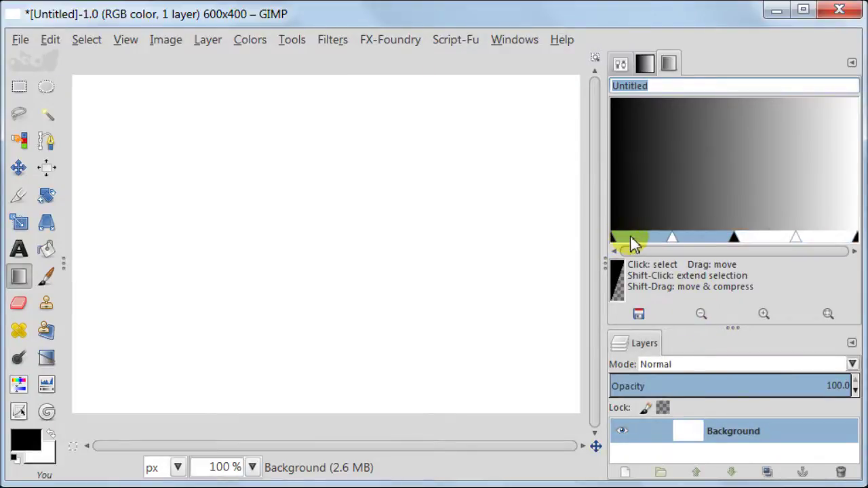
right_click(630, 239)
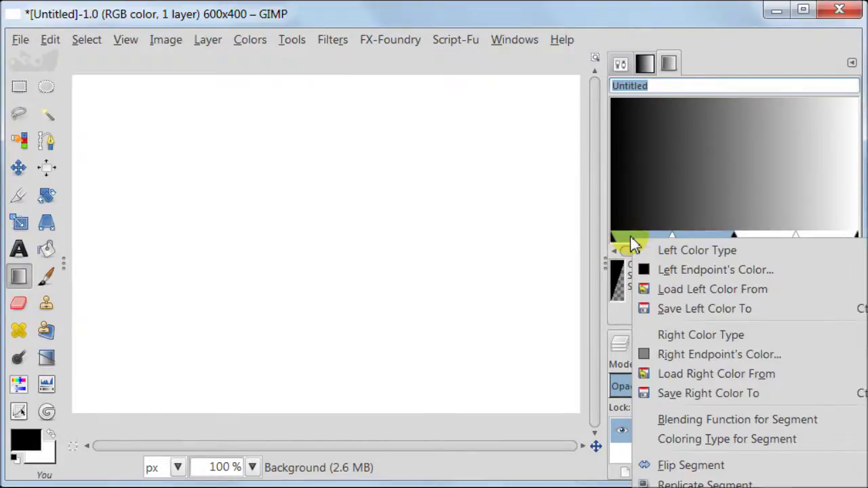
left_click(712, 269)
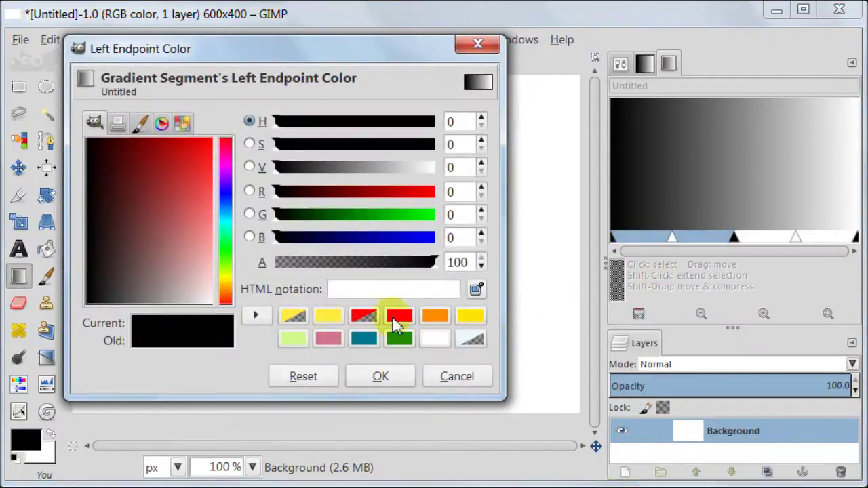
left_click(399, 316)
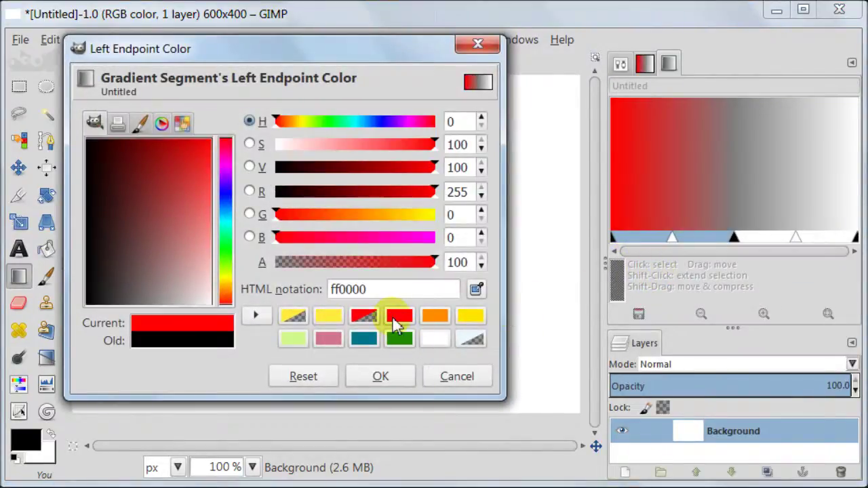
left_click(399, 378)
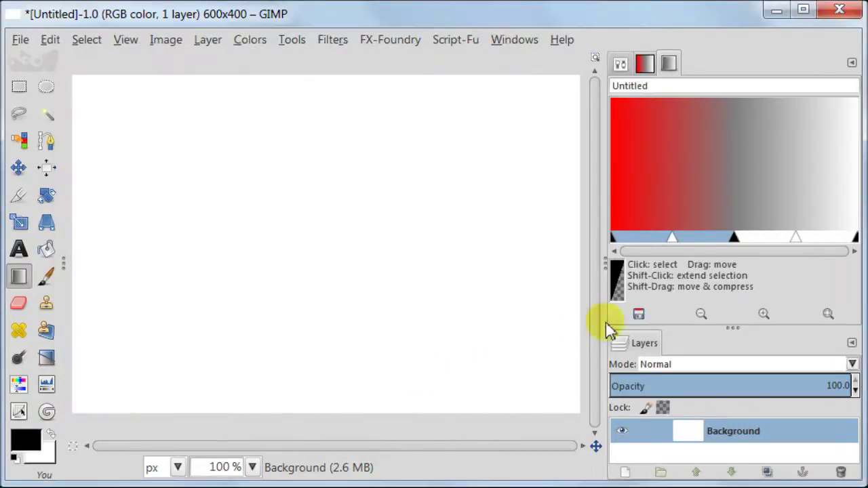
End the left segment in yellow ffeb3e
right_click(724, 243)
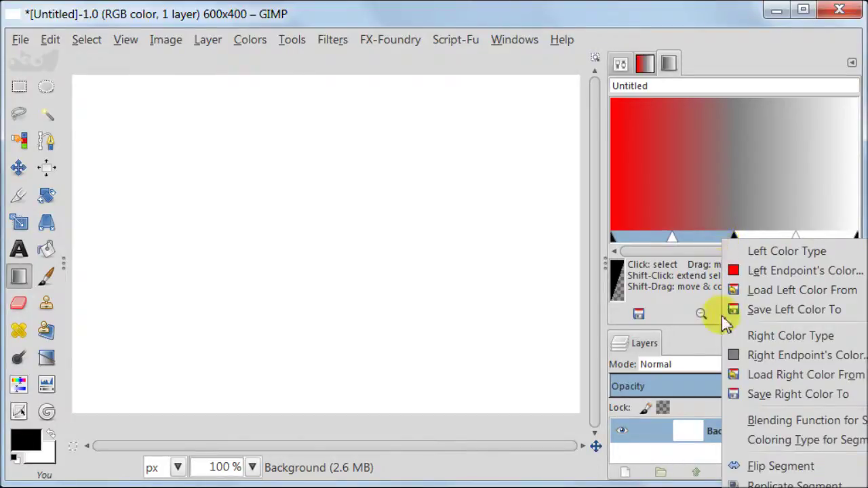
left_click(733, 353)
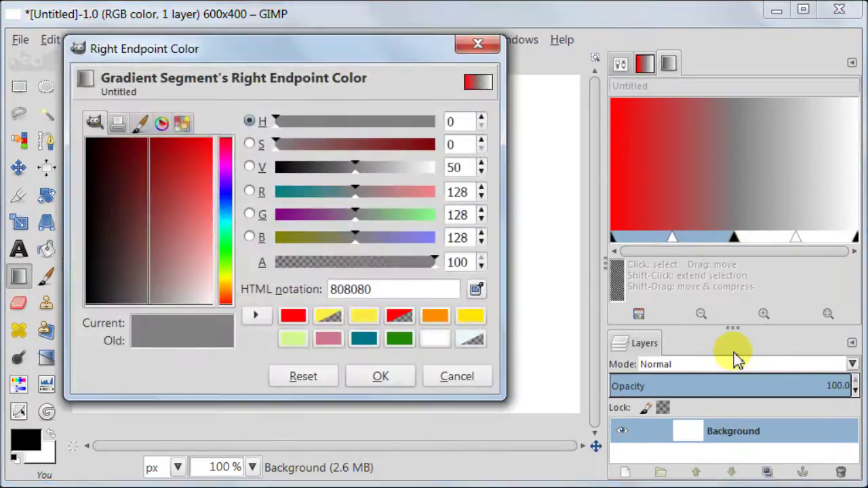
left_click(365, 319)
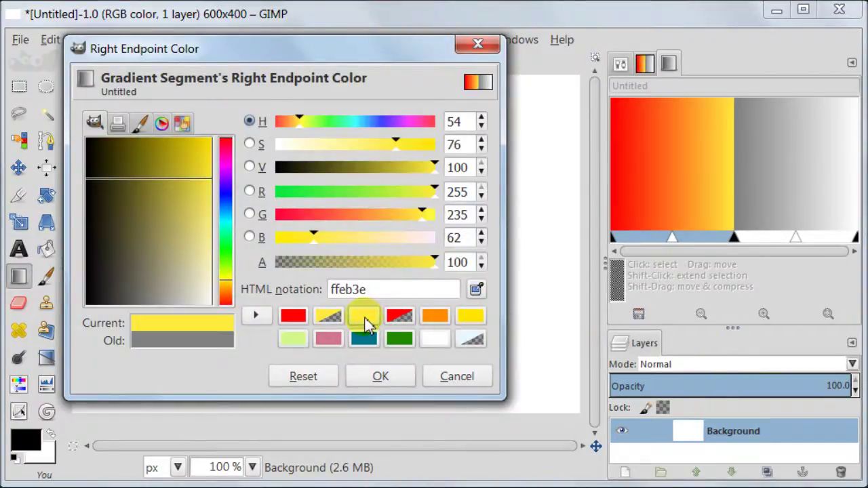
left_click(381, 377)
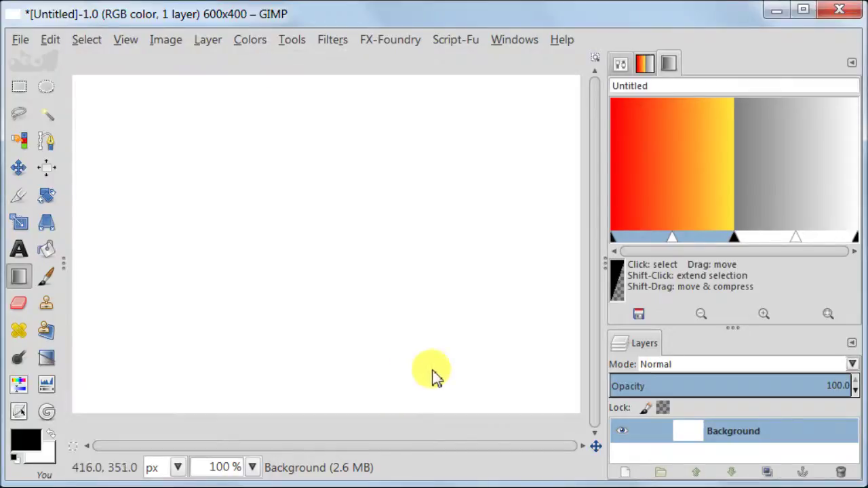
left_click(771, 239)
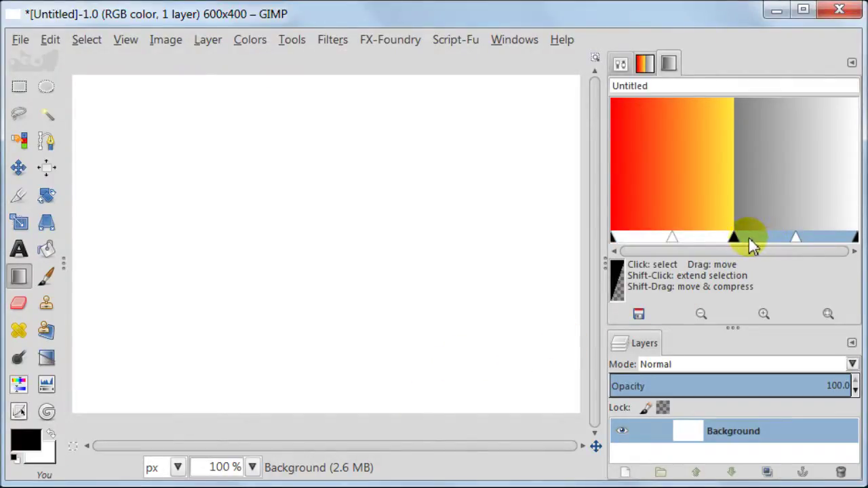
Make the right segment start yellow ffeb3e and end orange ff8a00
right_click(748, 238)
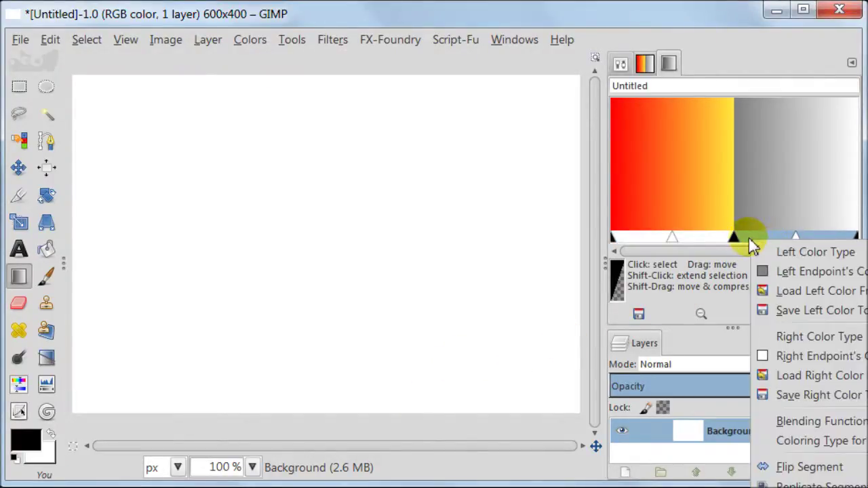
left_click(767, 272)
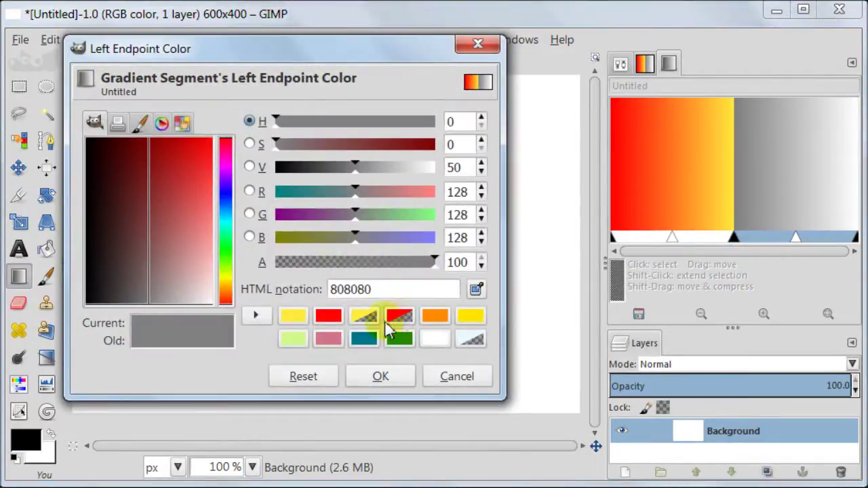
left_click(292, 316)
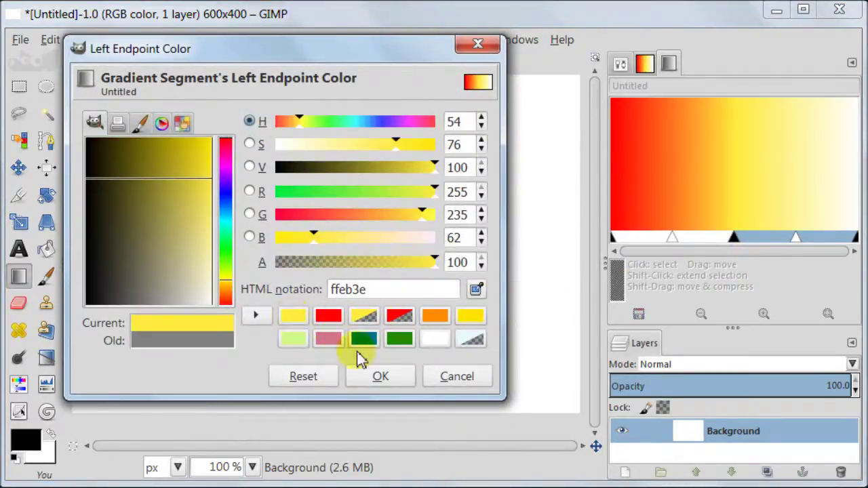
left_click(395, 378)
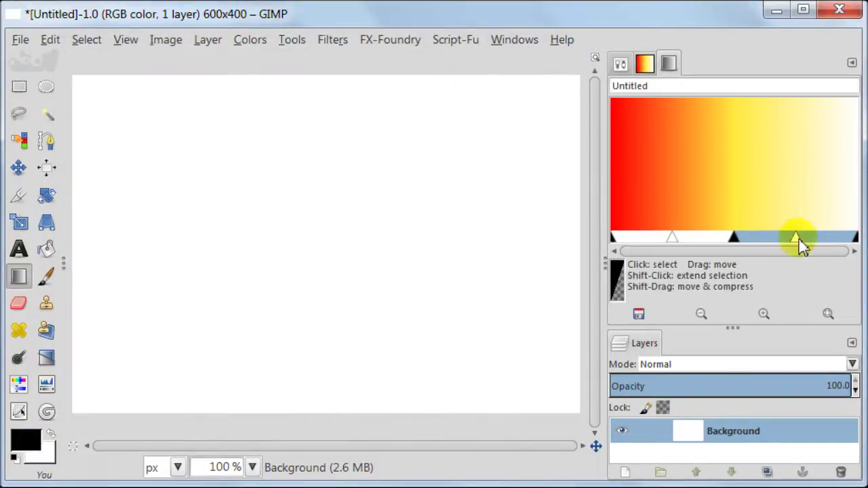
right_click(758, 240)
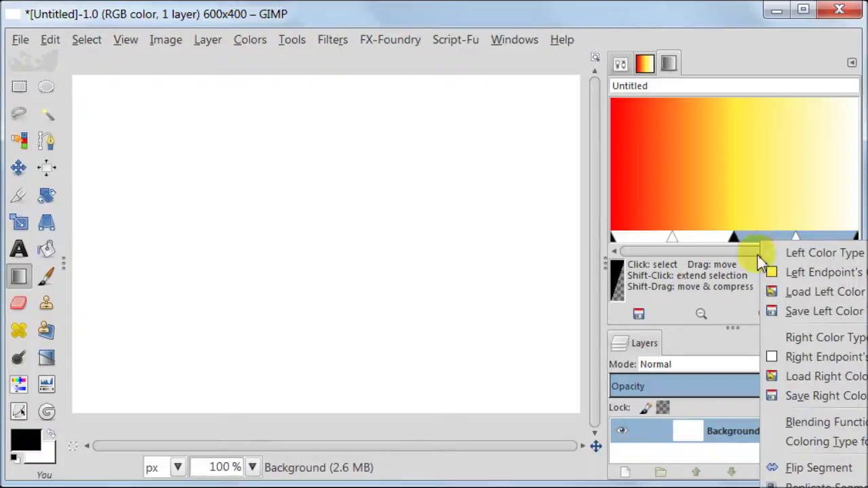
left_click(796, 356)
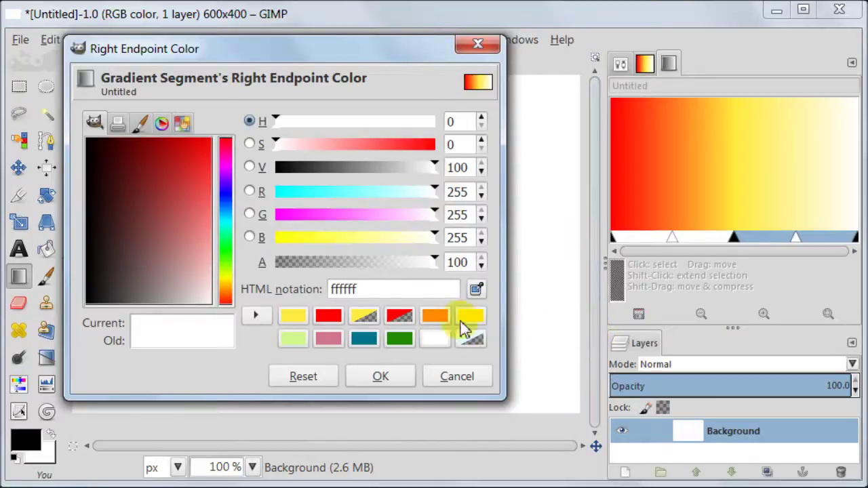
left_click(433, 316)
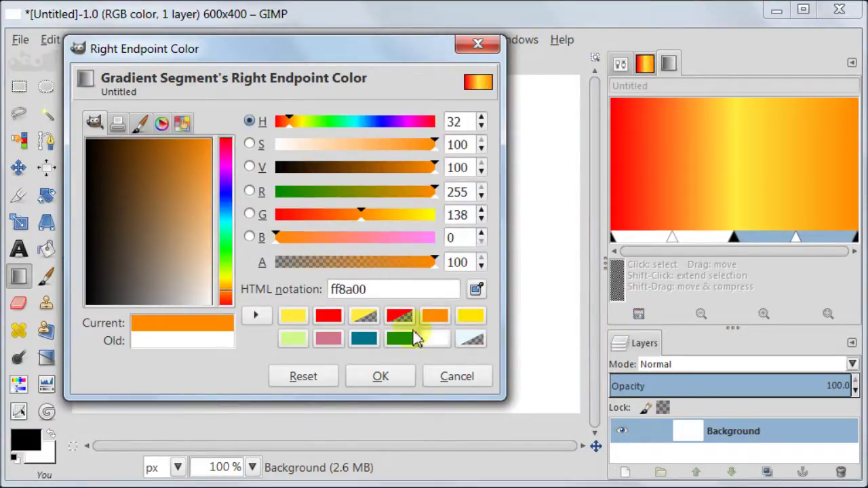
left_click(381, 378)
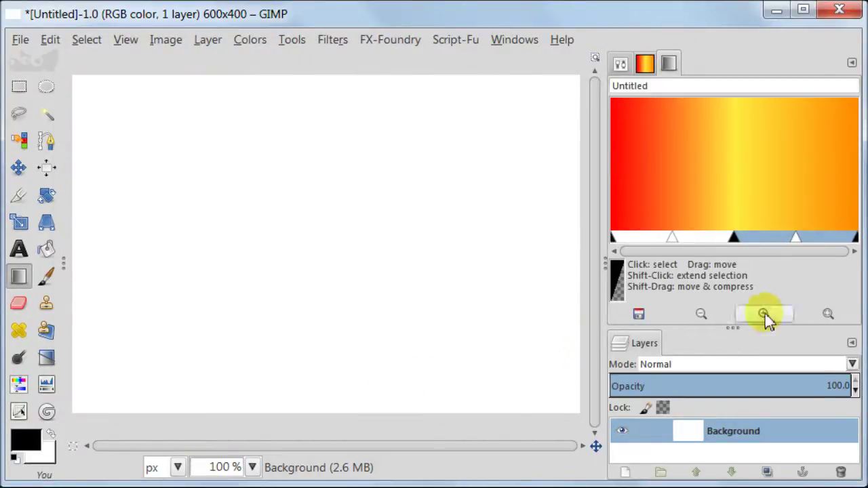
Save the gradient as 'Sunny' and blend it top-to-bottom across the 600x400 canvas
double_click(622, 87)
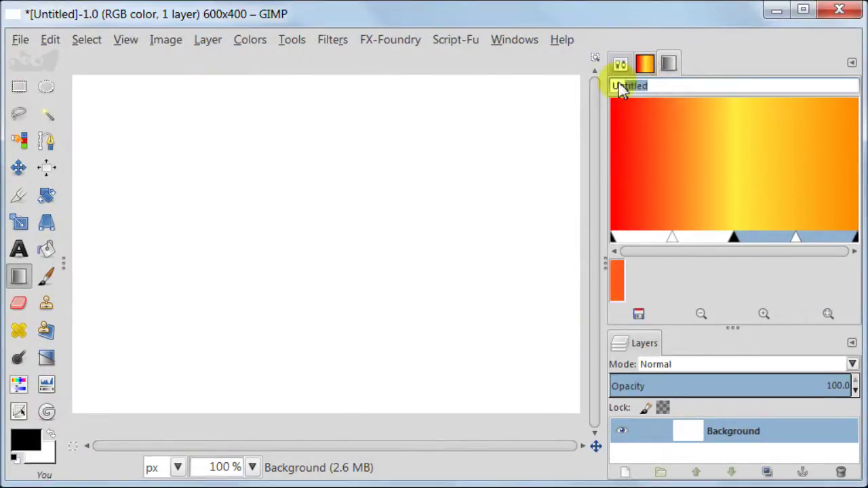
key("BackSpace")
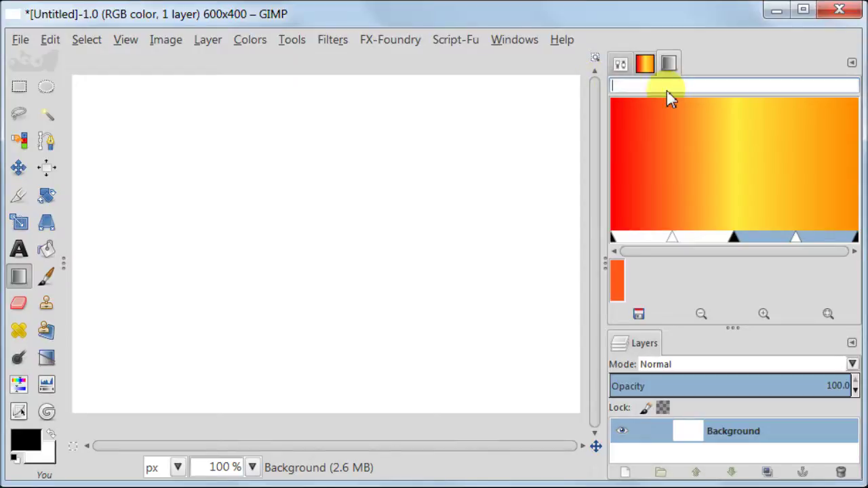
type("Sunny")
left_click_drag(668, 98, 678, 311)
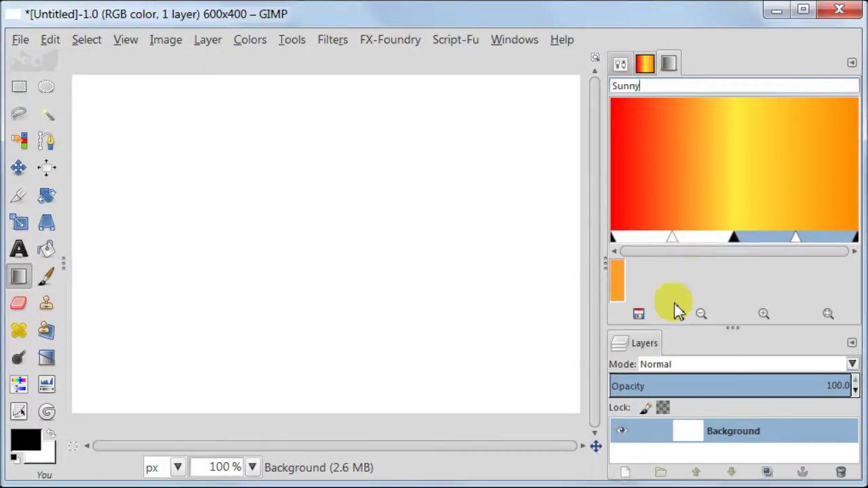
left_click(639, 316)
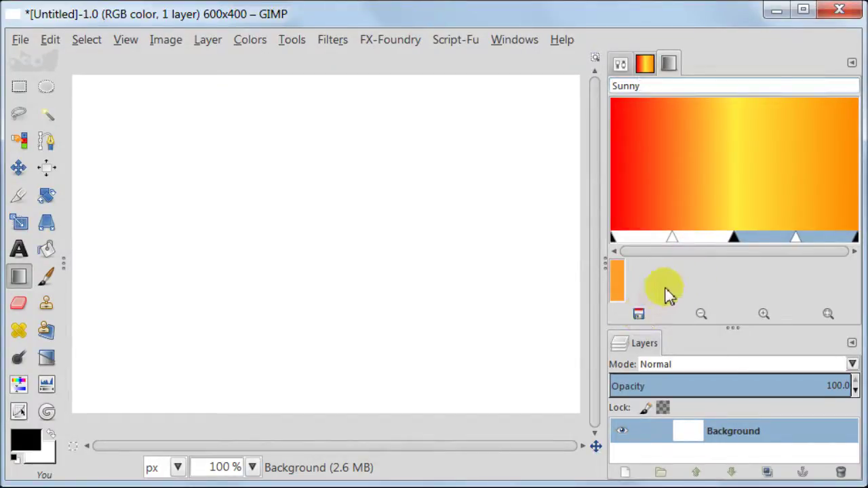
left_click(621, 64)
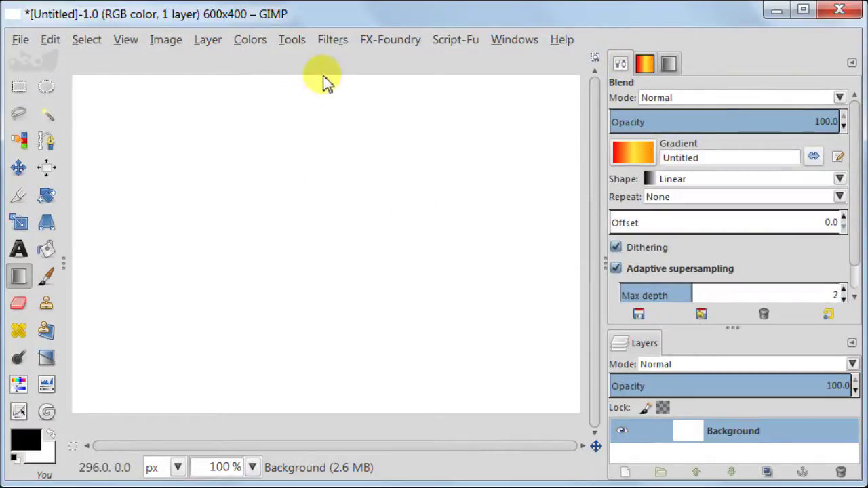
left_click_drag(323, 74, 327, 424)
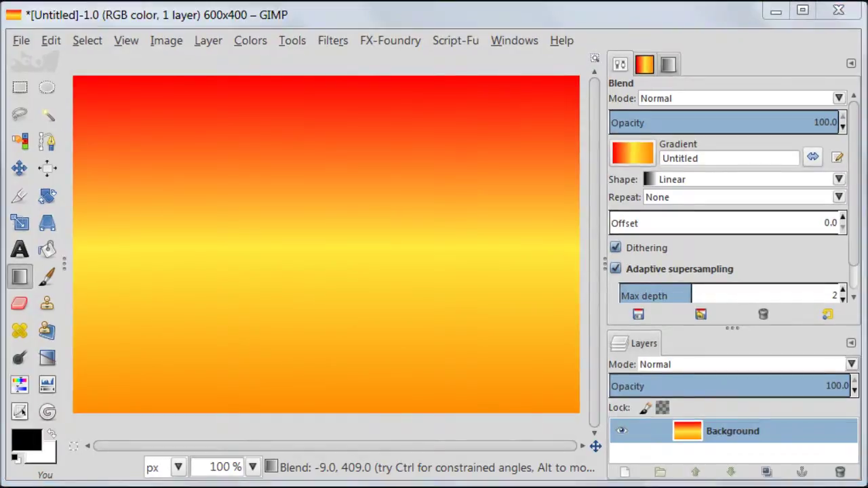
Add a Transparency-filled layer above the Background and show the Gradients list
left_click(624, 472)
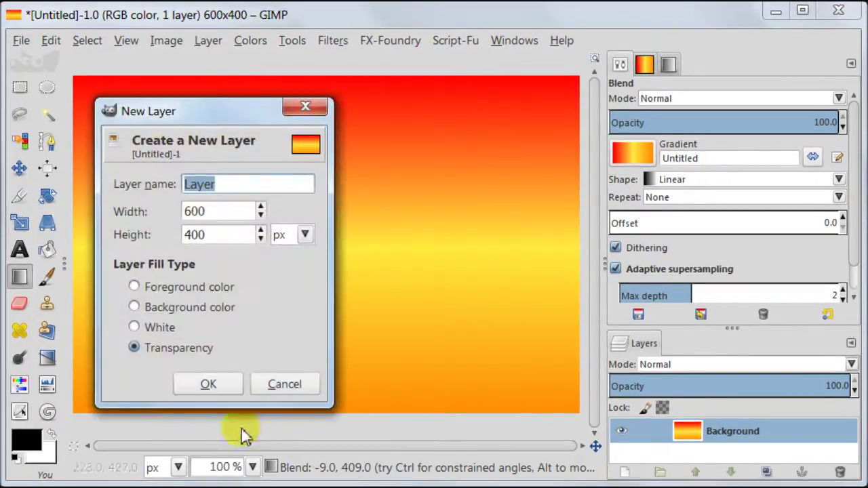
left_click(224, 387)
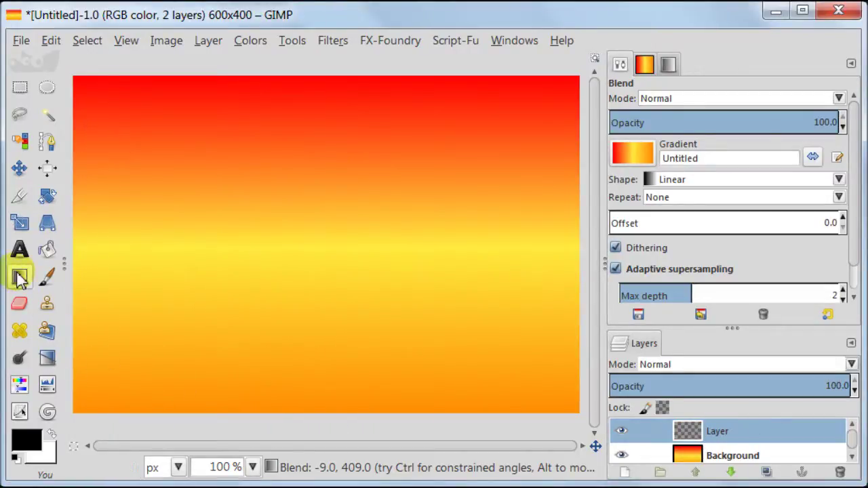
left_click(630, 153)
left_click(747, 427)
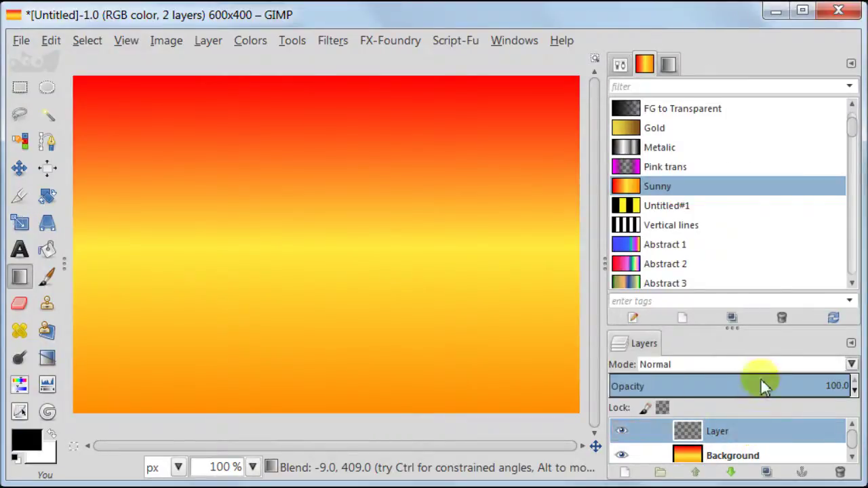
Create another Untitled gradient and split it into two segments at the midpoint
left_click(681, 318)
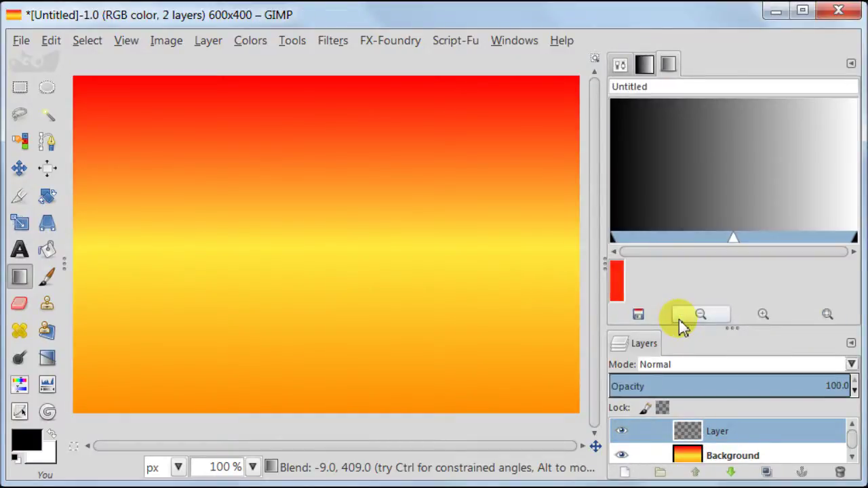
right_click(648, 238)
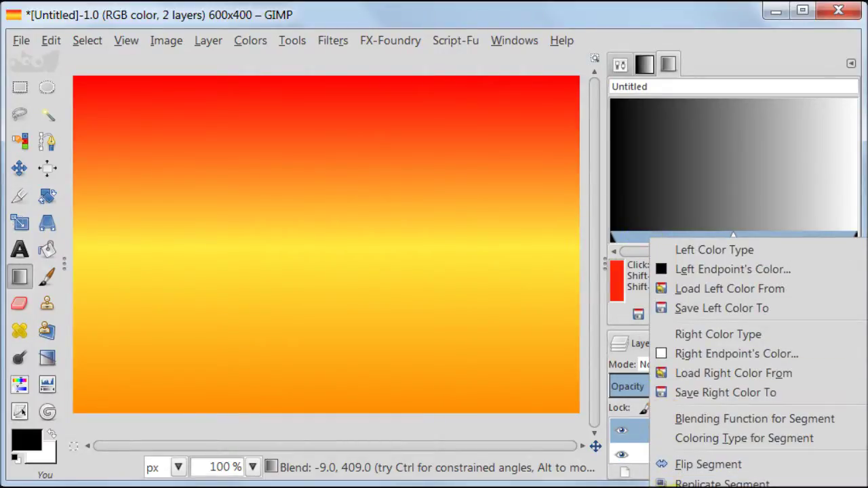
left_click(723, 484)
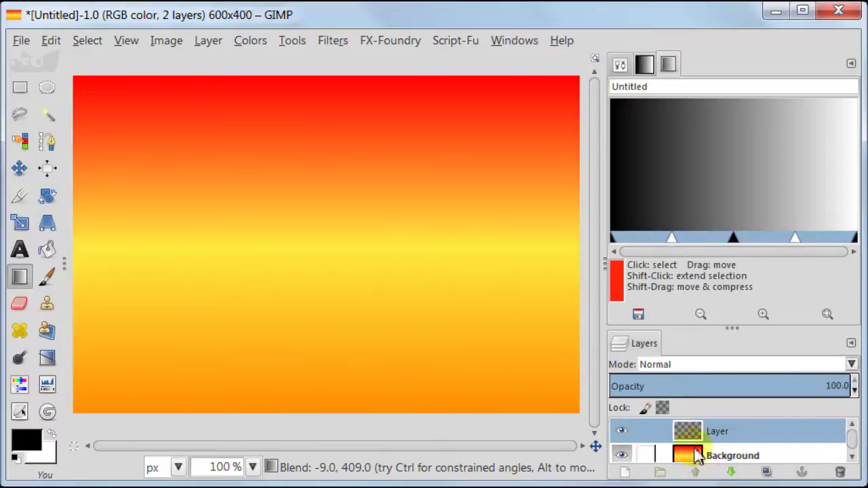
left_click(630, 238)
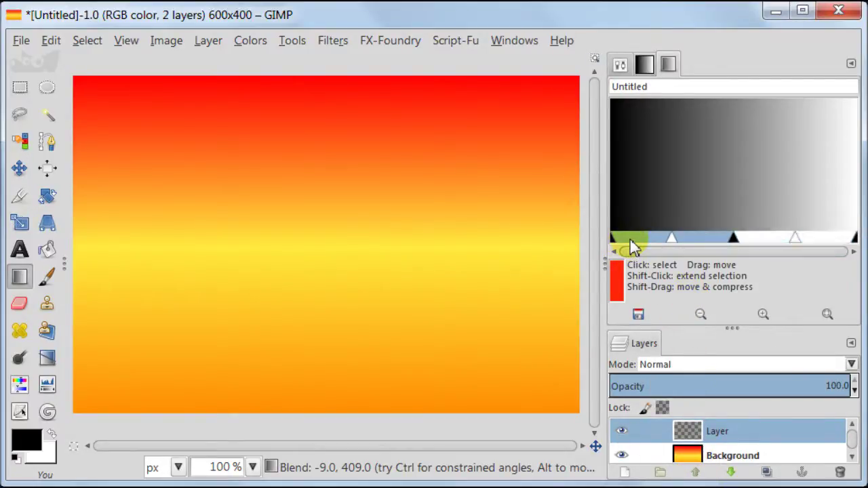
right_click(623, 236)
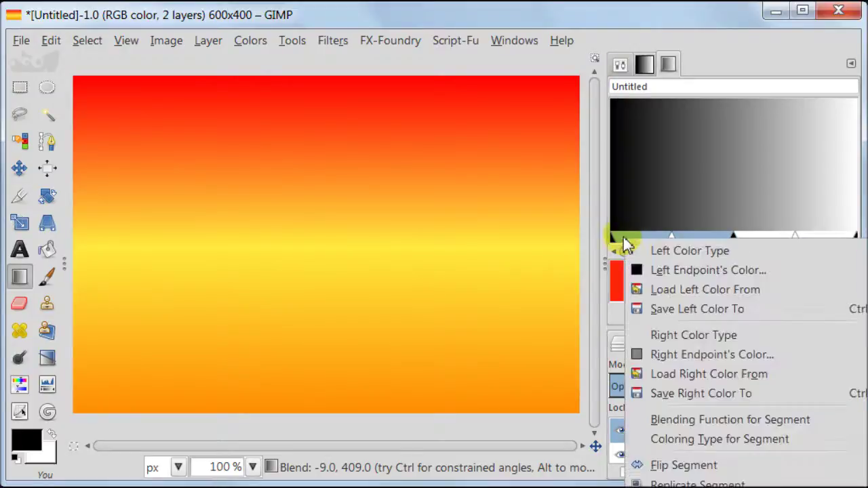
Set the left segment from ffeb3e yellow at zero alpha to solid ffeb3e yellow
left_click(637, 270)
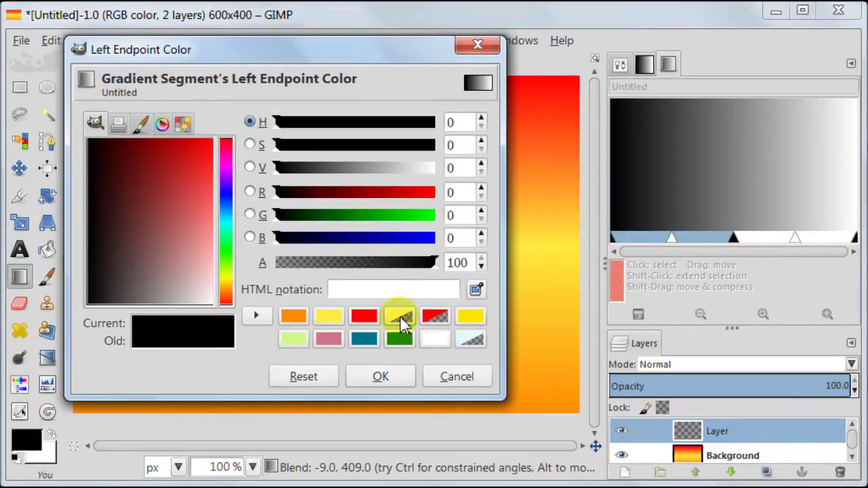
left_click(326, 316)
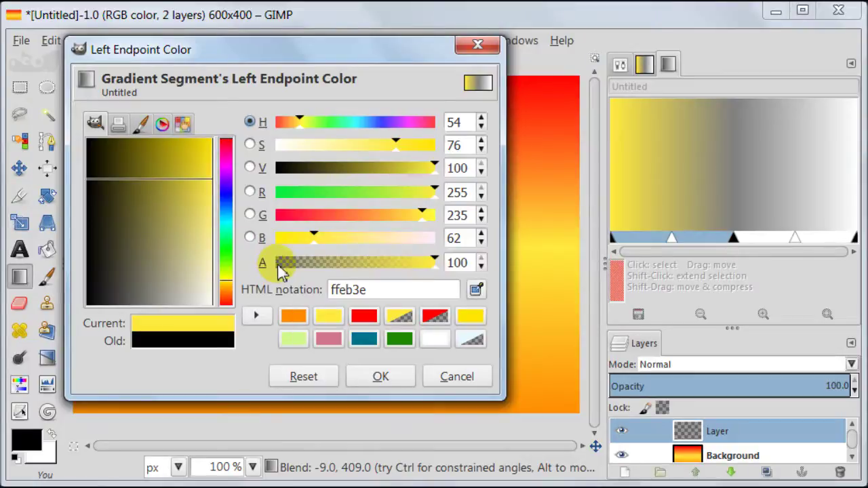
left_click_drag(282, 270, 269, 278)
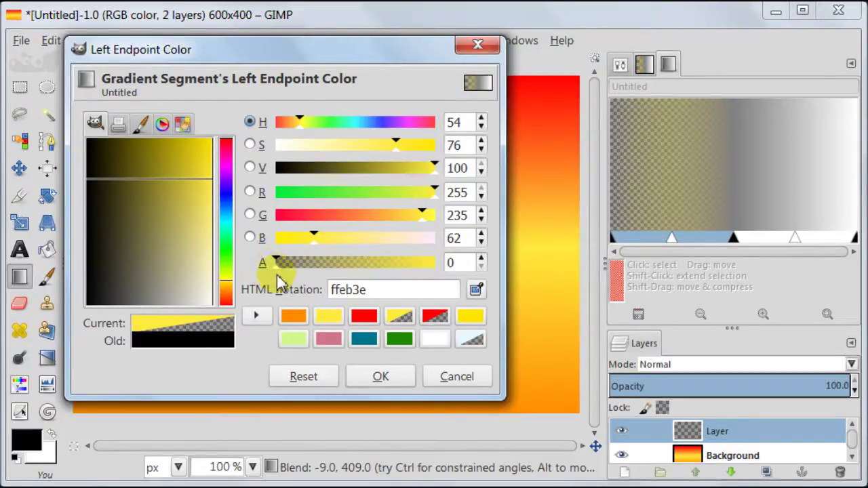
left_click(400, 379)
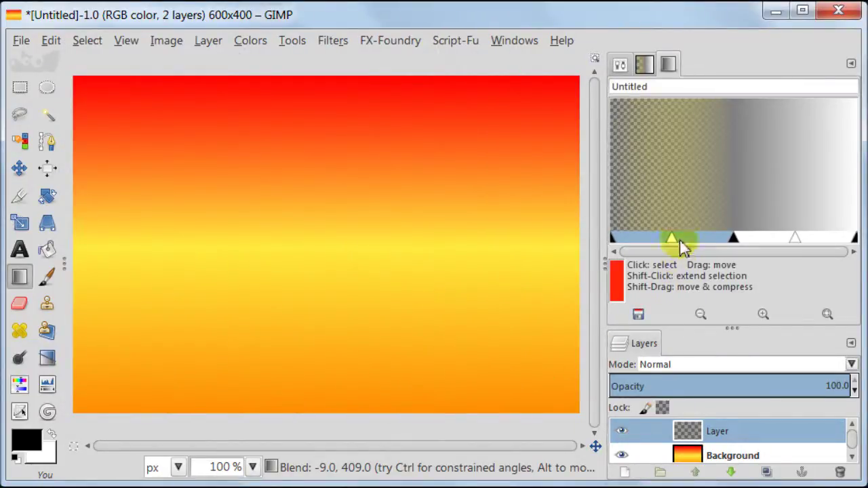
right_click(627, 238)
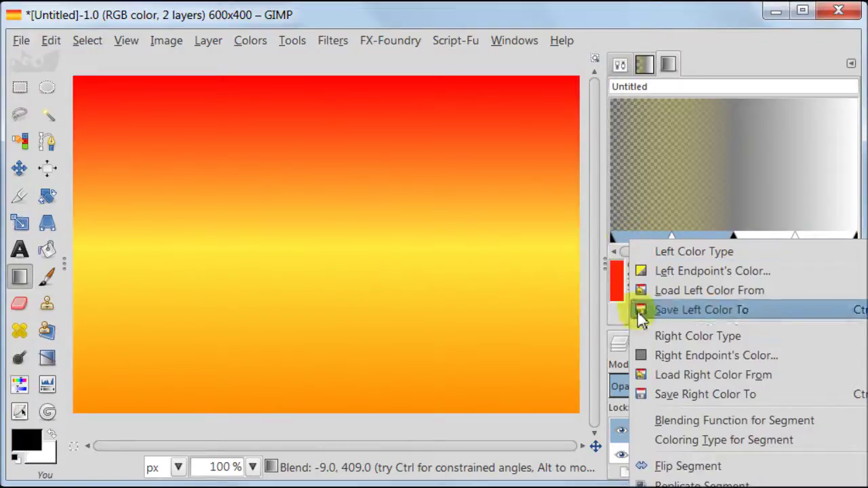
left_click(651, 359)
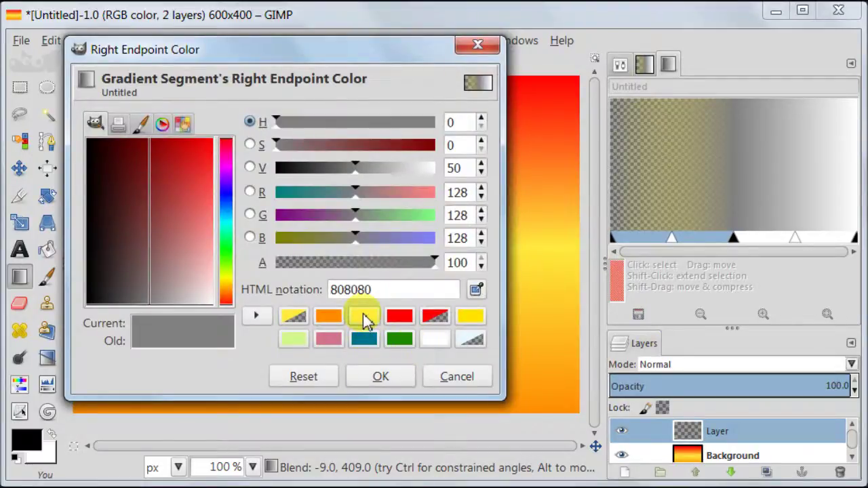
left_click(364, 317)
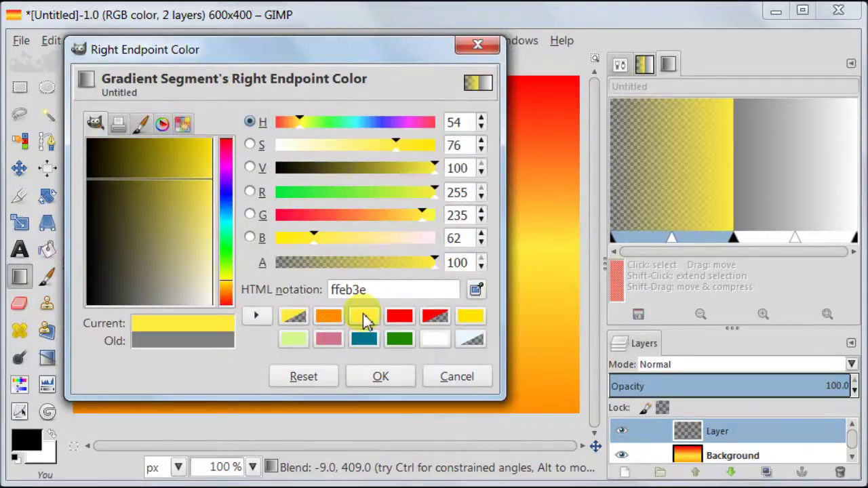
left_click(380, 376)
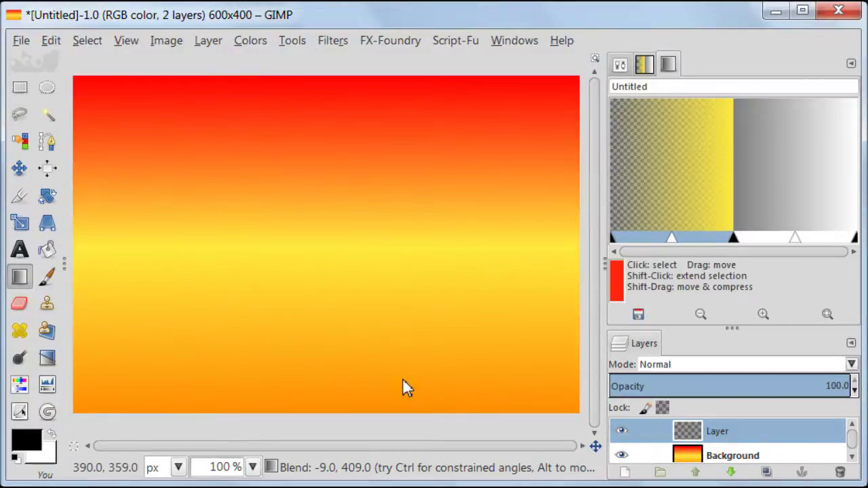
Give the right segment a solid ffeb3e start and a fully transparent ffeb3e end
left_click(750, 241)
right_click(749, 242)
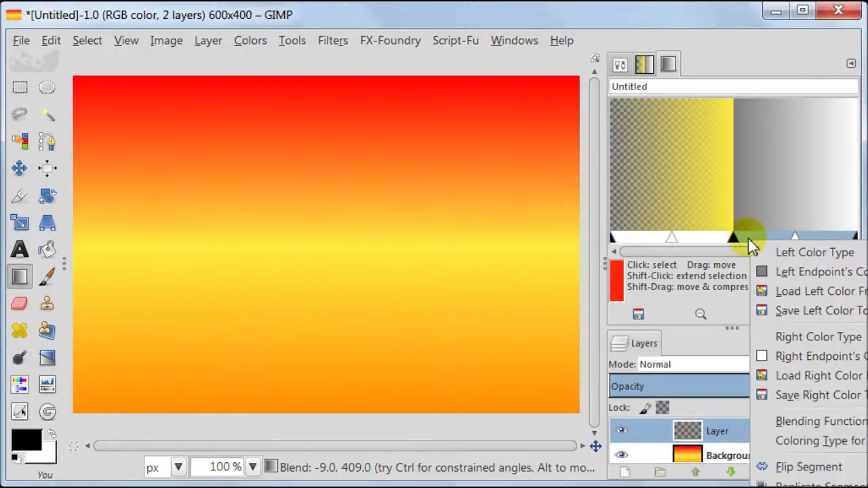
left_click(762, 274)
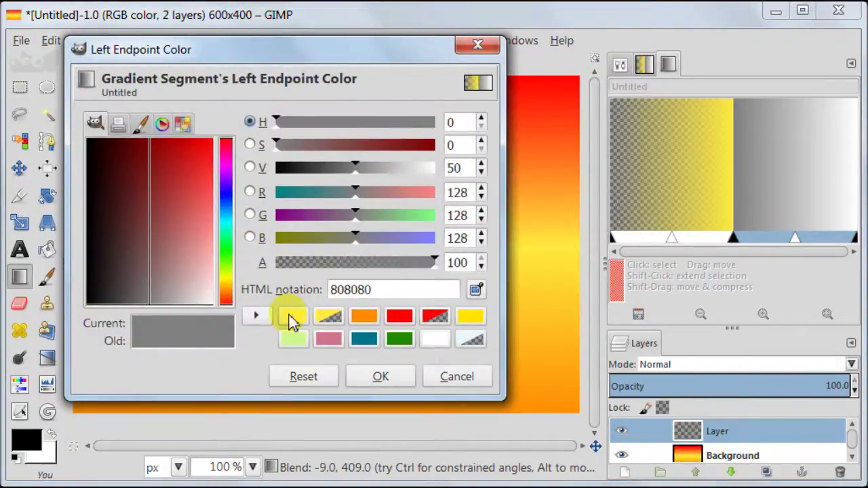
left_click(292, 319)
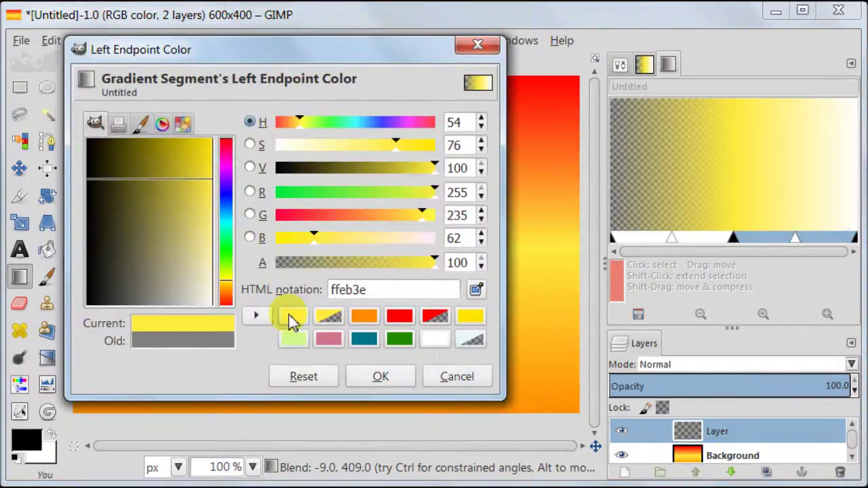
left_click(374, 378)
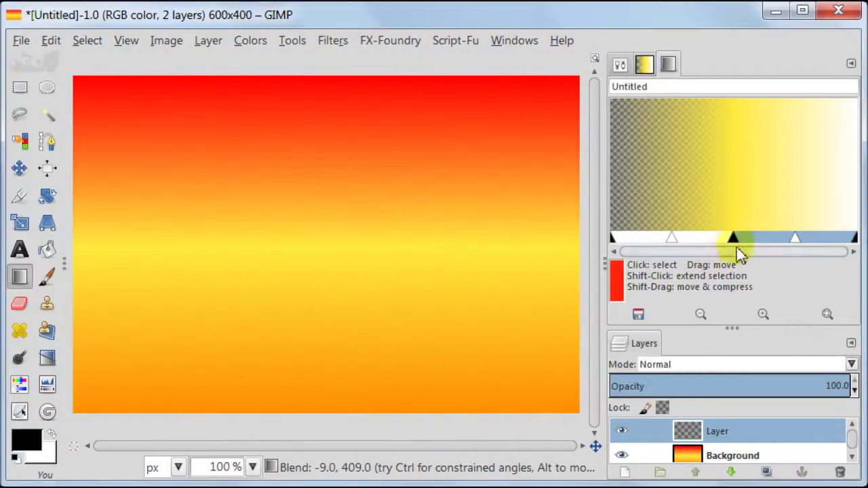
right_click(752, 245)
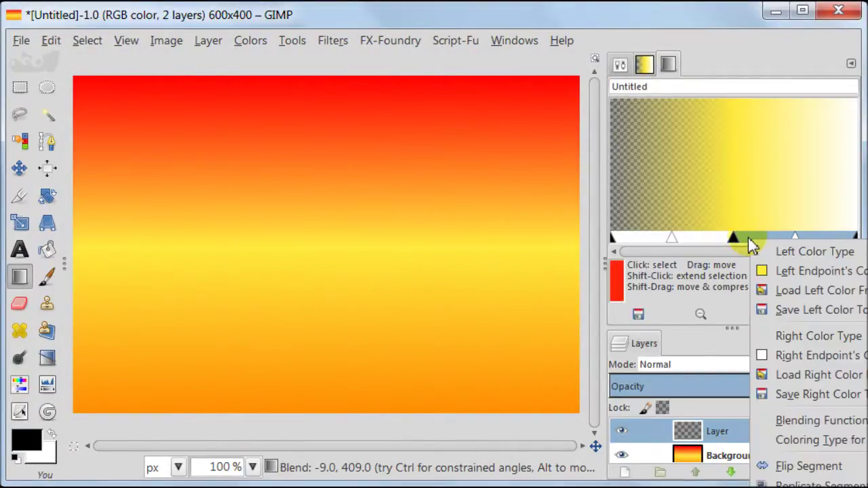
left_click(763, 356)
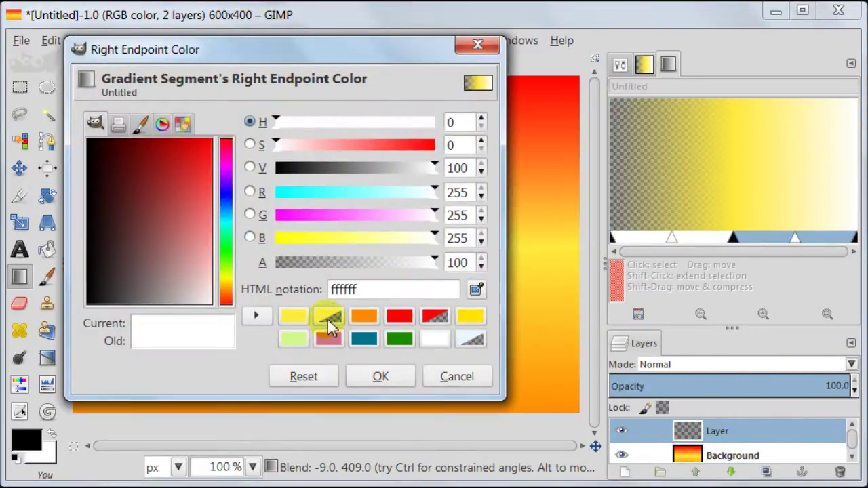
left_click(327, 314)
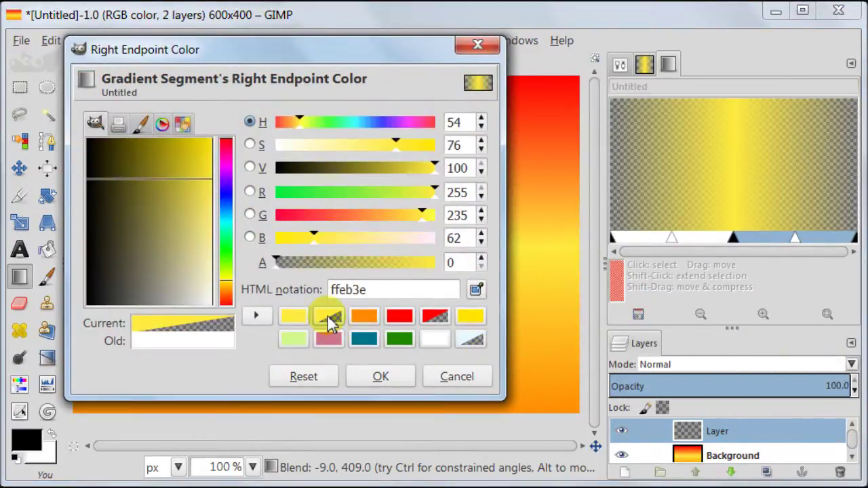
left_click(369, 378)
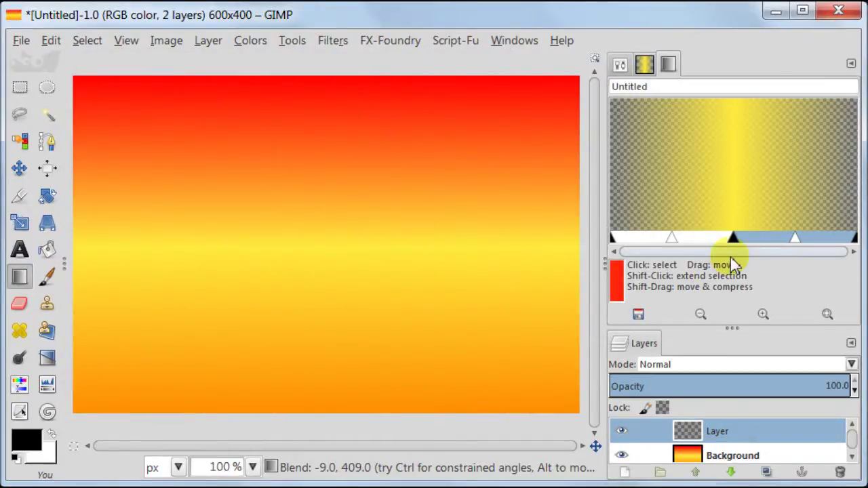
Shift a segment midpoint to 0.4110 and change the left segment's blending function
mouse_move(734, 241)
left_mouse_down()
mouse_move(712, 250)
mouse_move(766, 249)
mouse_move(736, 249)
left_mouse_up()
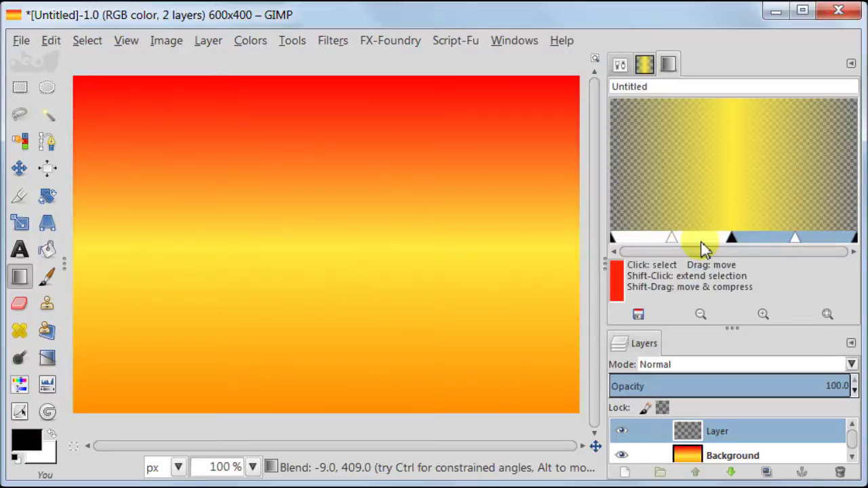
right_click(626, 244)
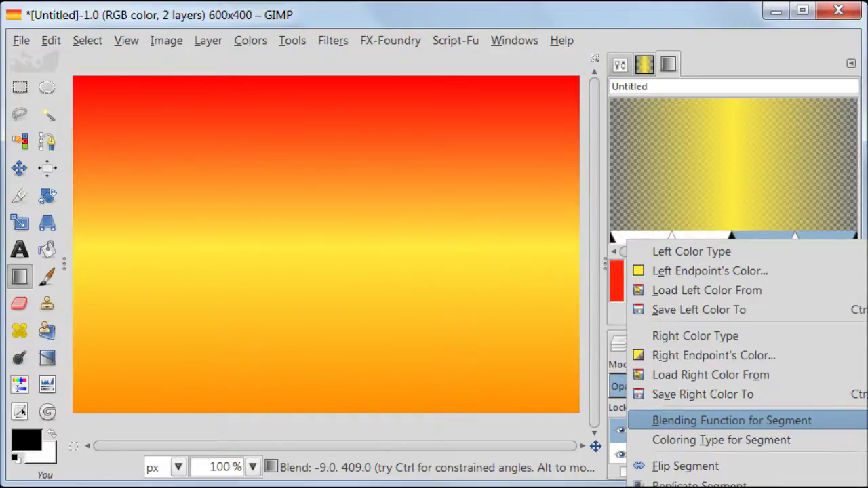
key("Escape")
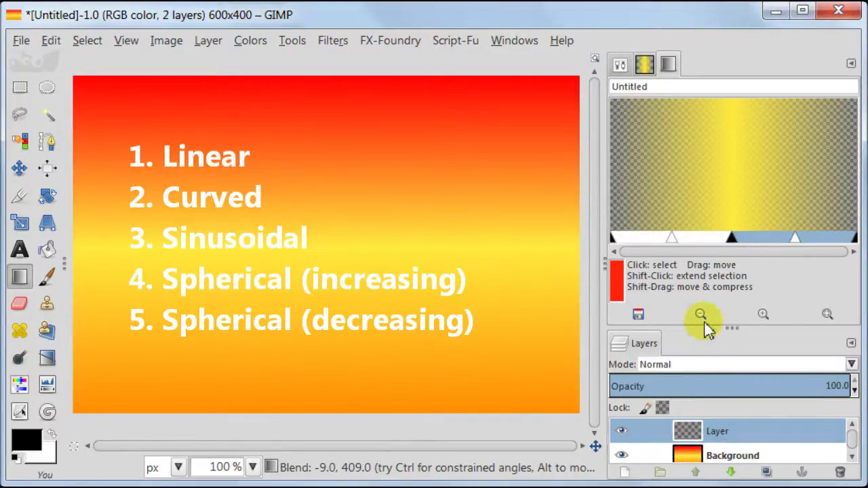
right_click(623, 238)
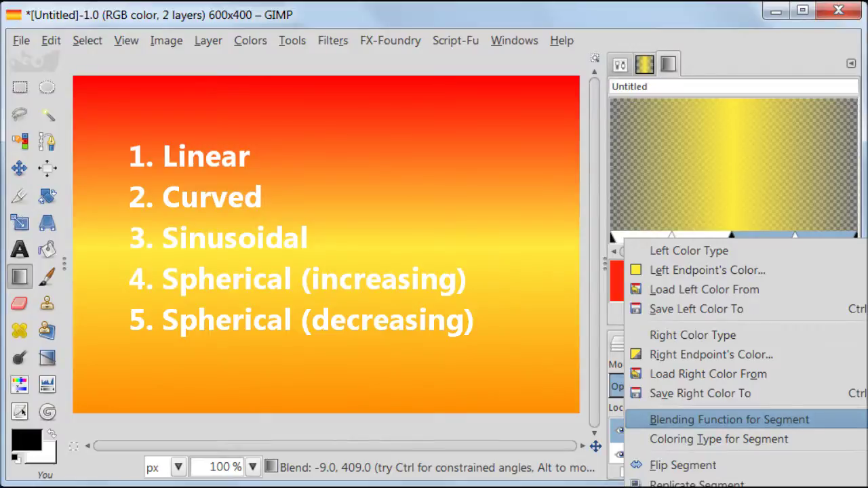
key("Return")
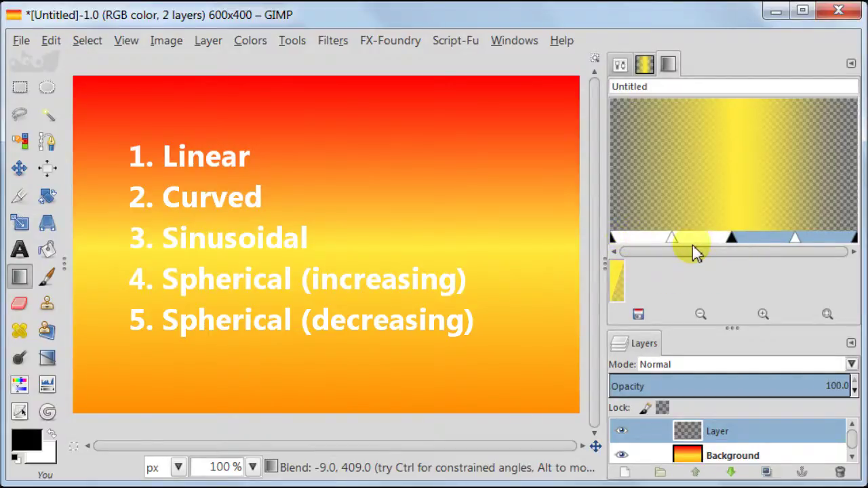
right_click(629, 242)
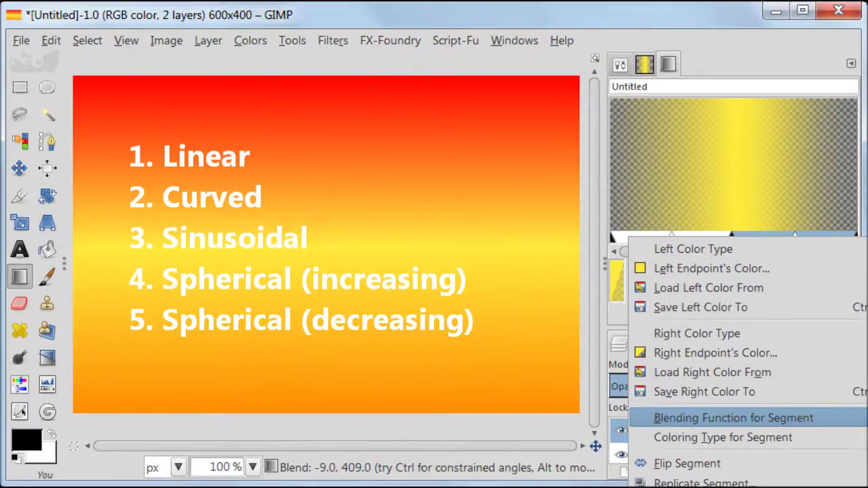
left_click(867, 418)
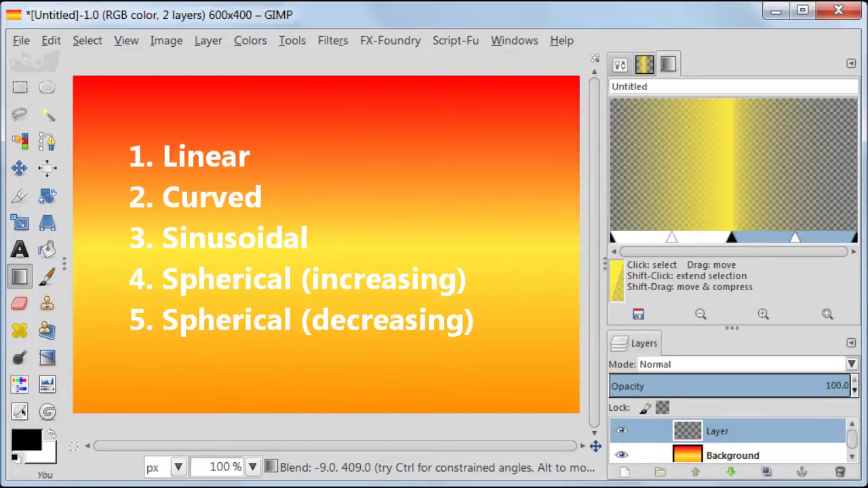
Reblend both segments for a smooth yellow band, with midpoints at 0.6541 and 0.3253
right_click(641, 242)
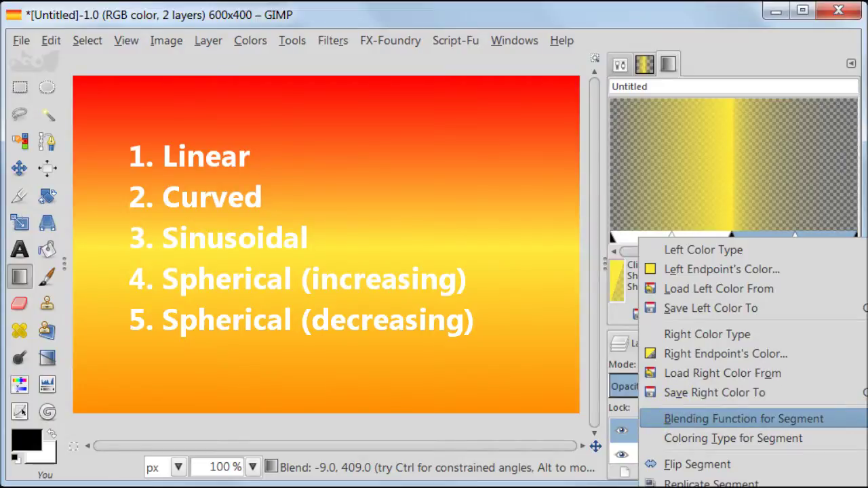
mouse_move(744, 419)
left_click(773, 451)
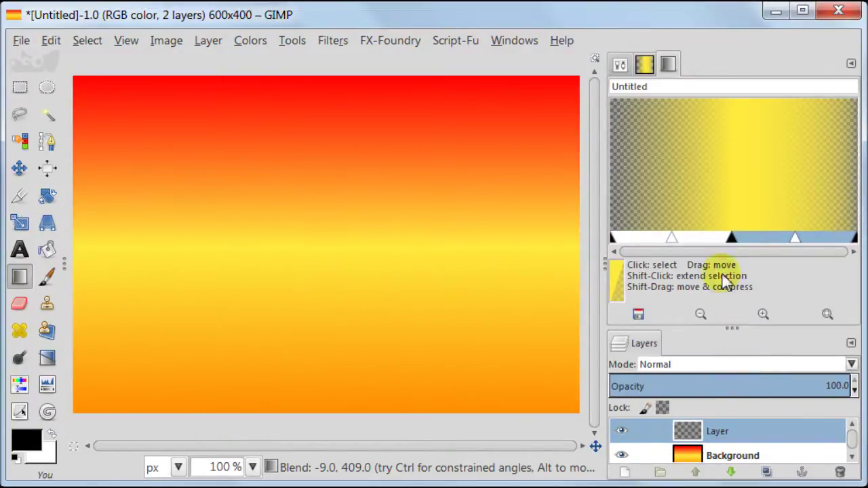
right_click(686, 238)
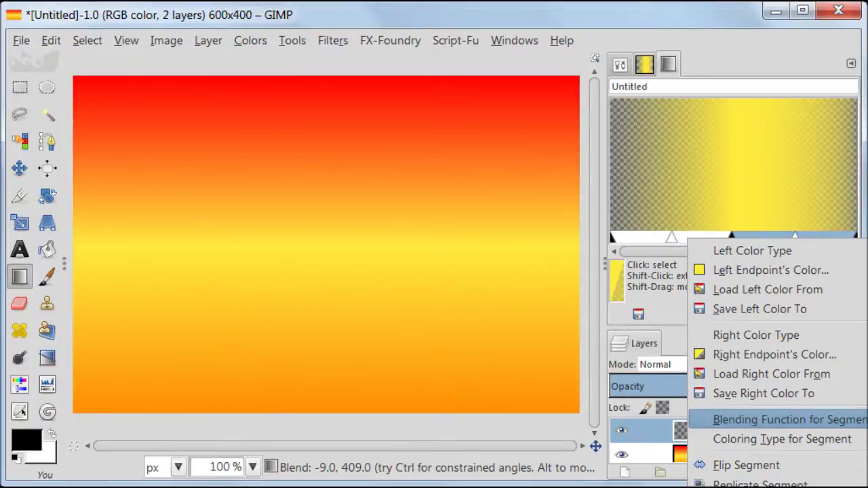
left_click(867, 441)
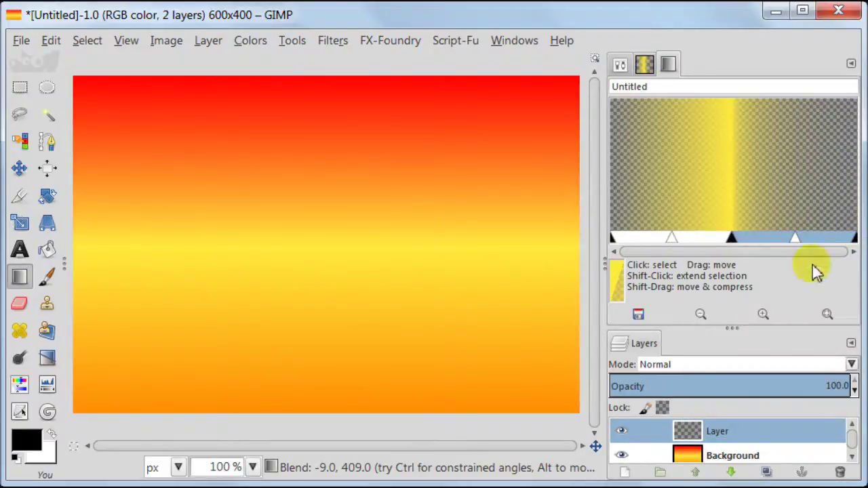
left_click_drag(796, 237, 822, 246)
left_click_drag(670, 245, 692, 245)
Replace the name Untitled with 'Sunray' and save the band gradient
double_click(665, 86)
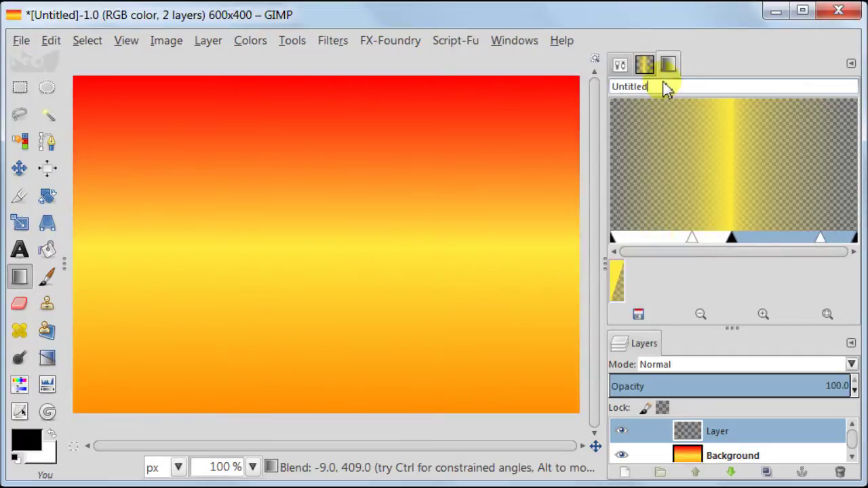
key("BackSpace")
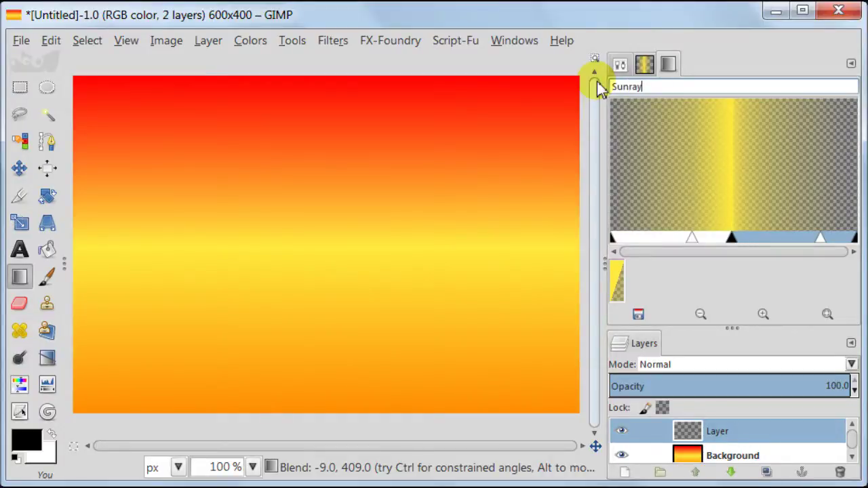
left_click(638, 314)
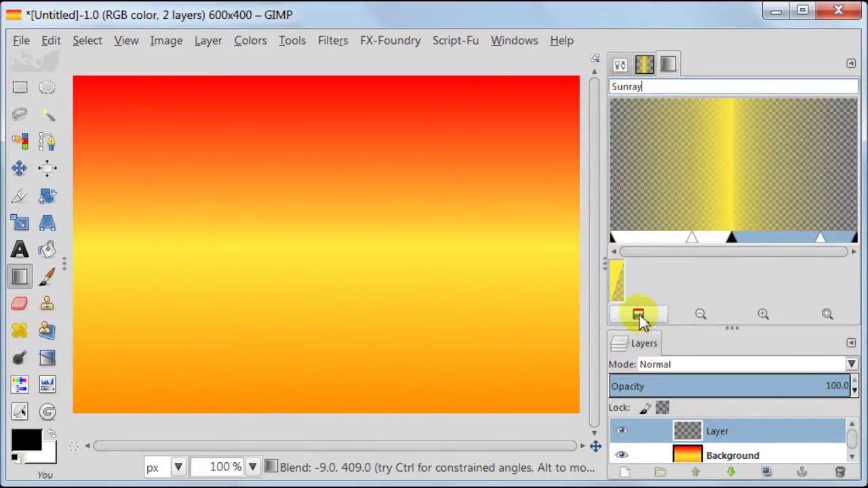
Set the gradient tool's shape to Radial in Tool Options
left_click(620, 65)
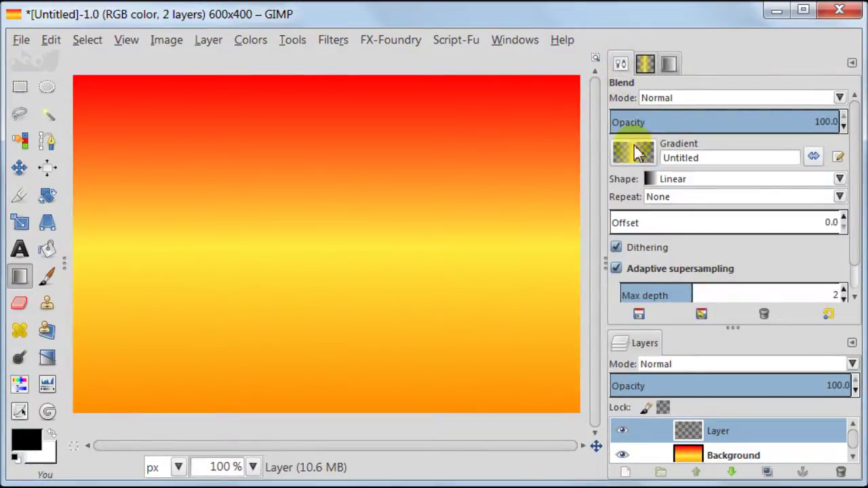
left_click(673, 180)
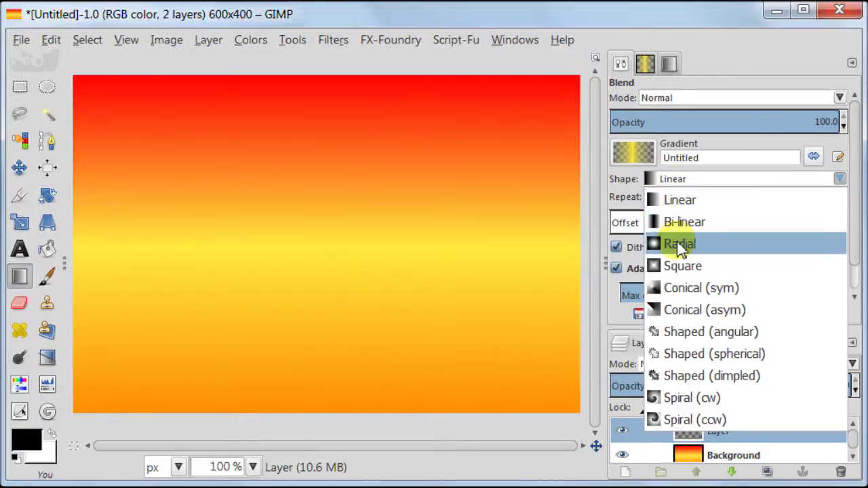
left_click(744, 254)
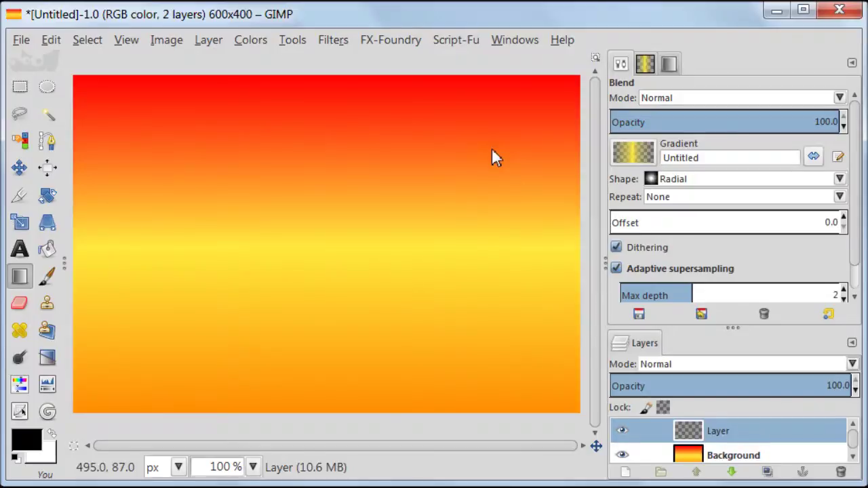
Draw four glowing yellow rings: two at the upper right and two overlapping at the lower left
left_click_drag(493, 149, 535, 201)
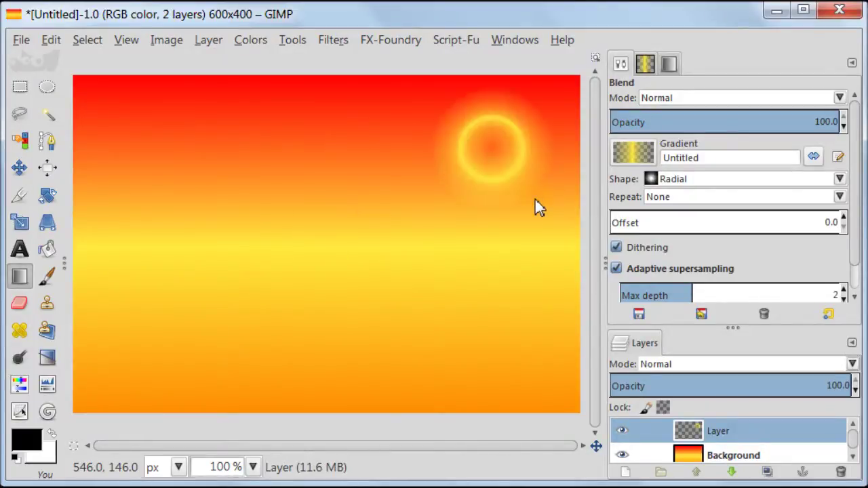
left_click_drag(170, 343, 238, 397)
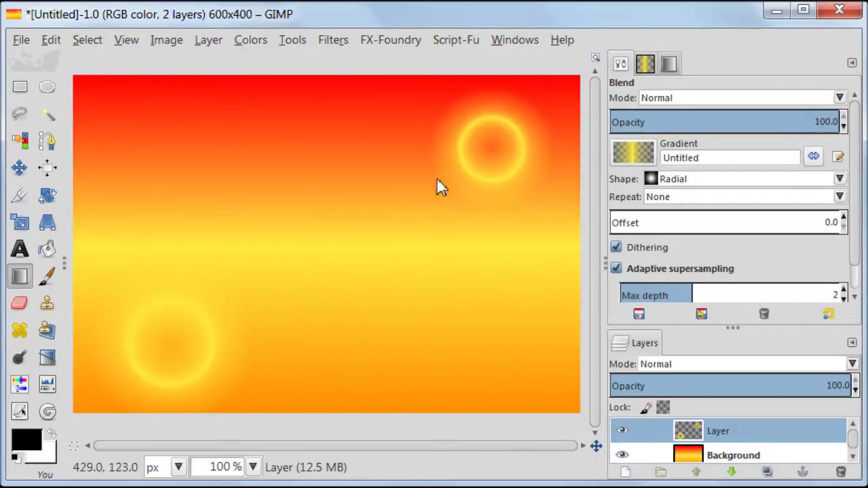
left_click_drag(463, 163, 449, 174)
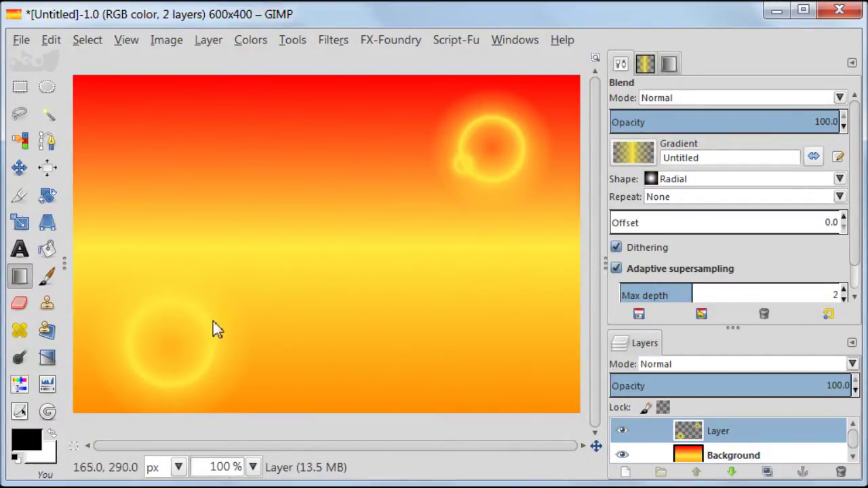
left_click_drag(209, 320, 261, 285)
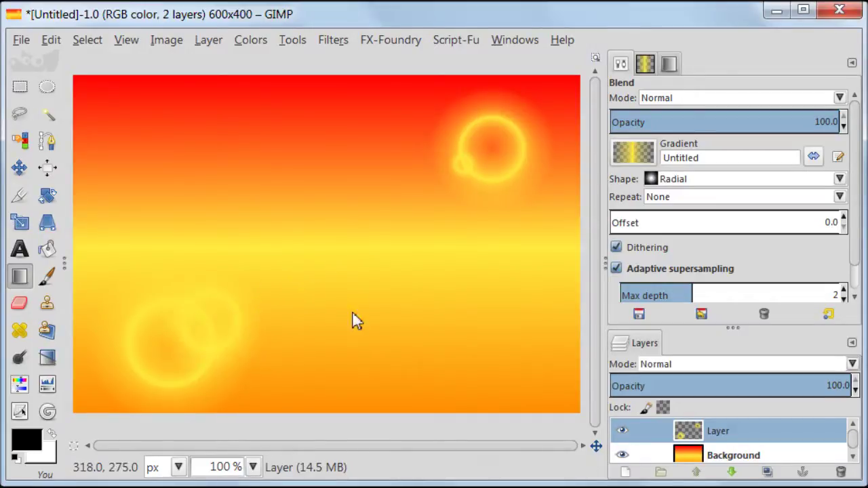